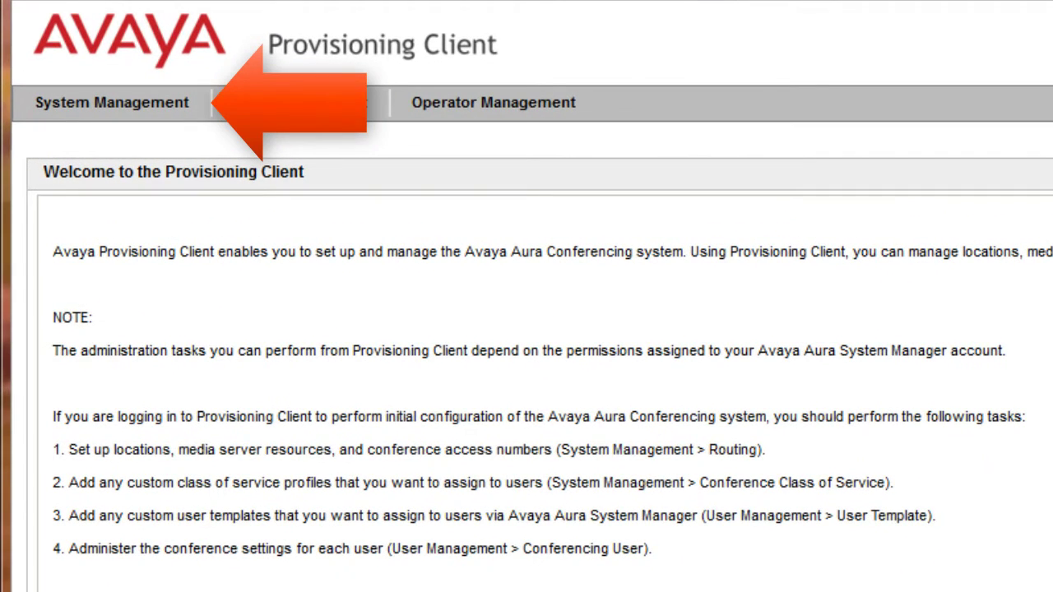
Open the Video Class of Service settings and review the list of existing video classes.
mouse_move(112, 103)
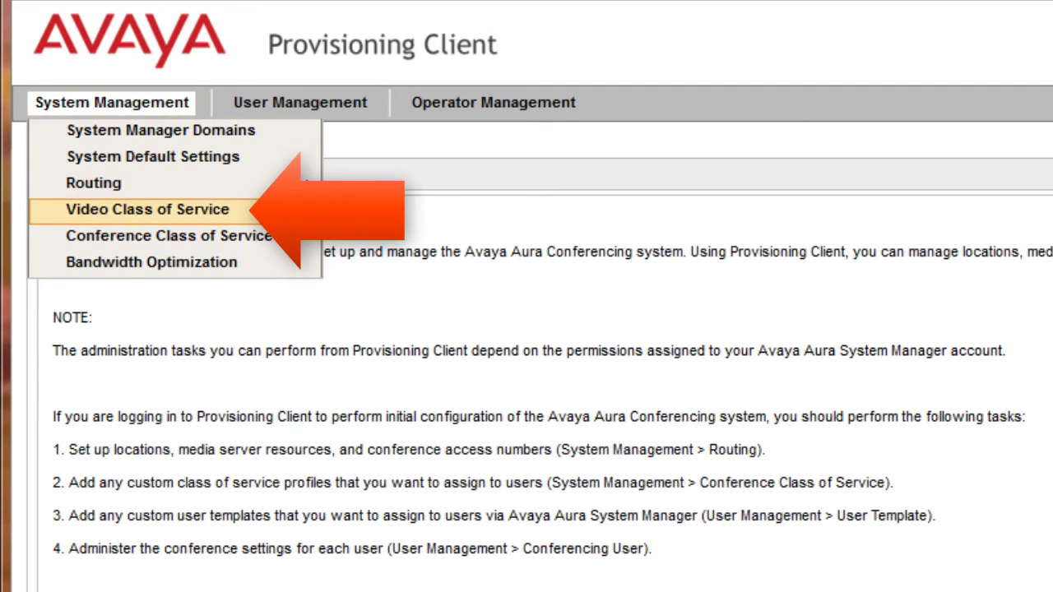
left_click(148, 209)
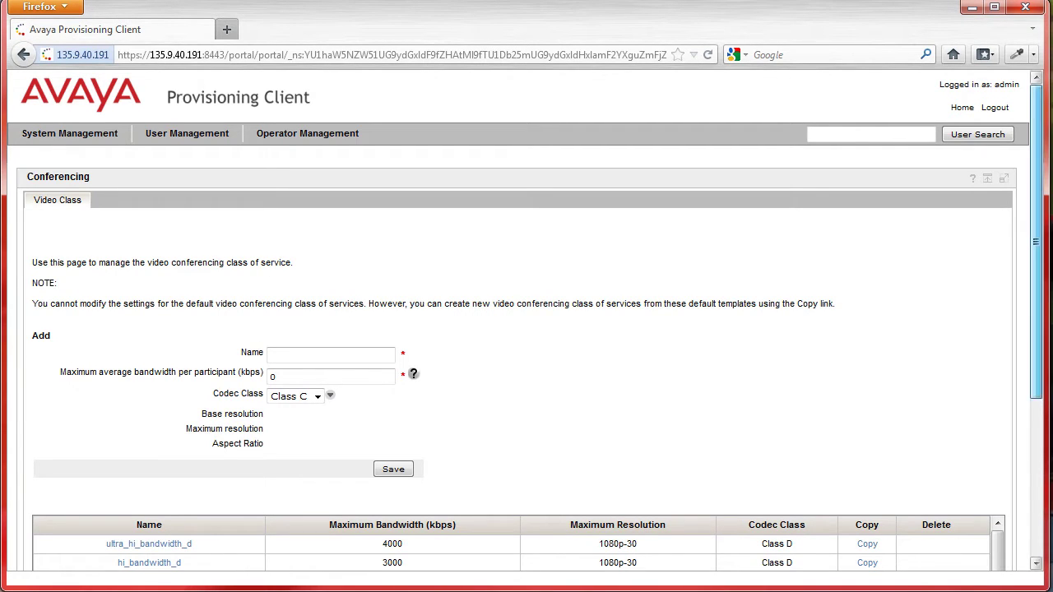
scroll(526, 321, "down", 4)
scroll(527, 321, "down", 2)
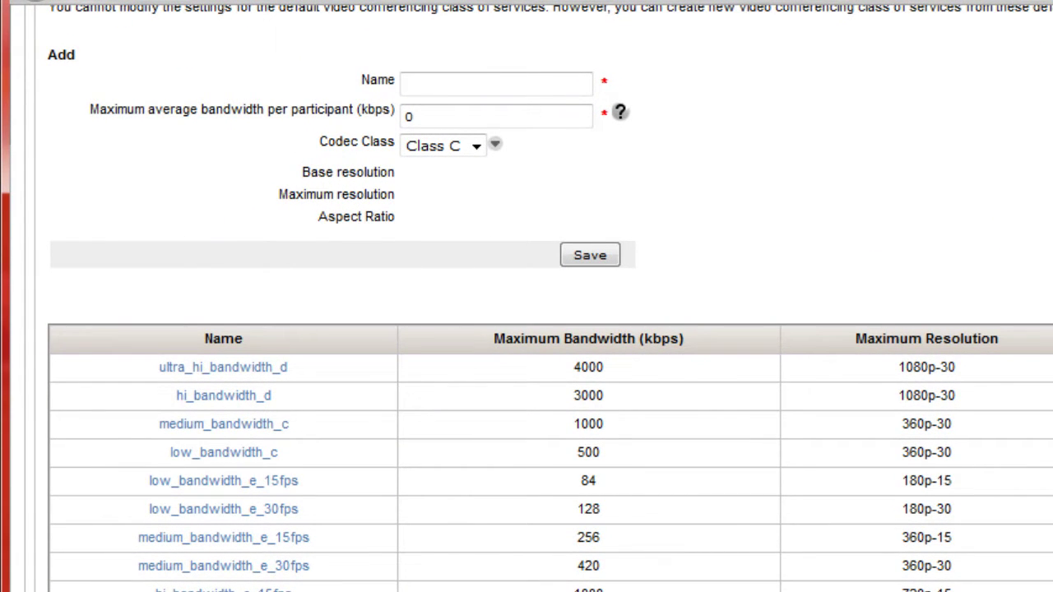
scroll(551, 458, "down", 5)
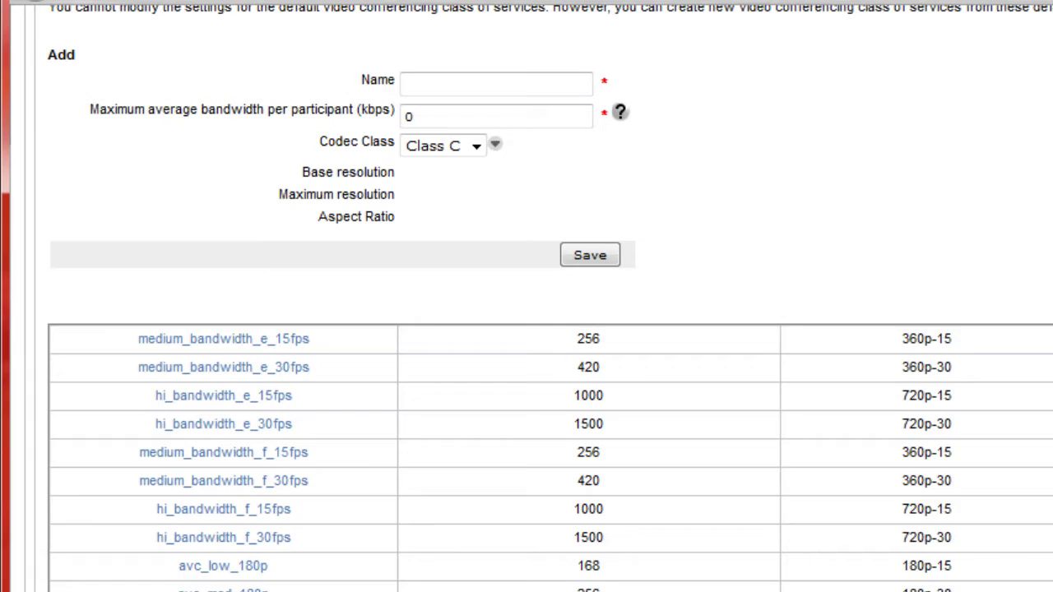
scroll(551, 458, "up", 5)
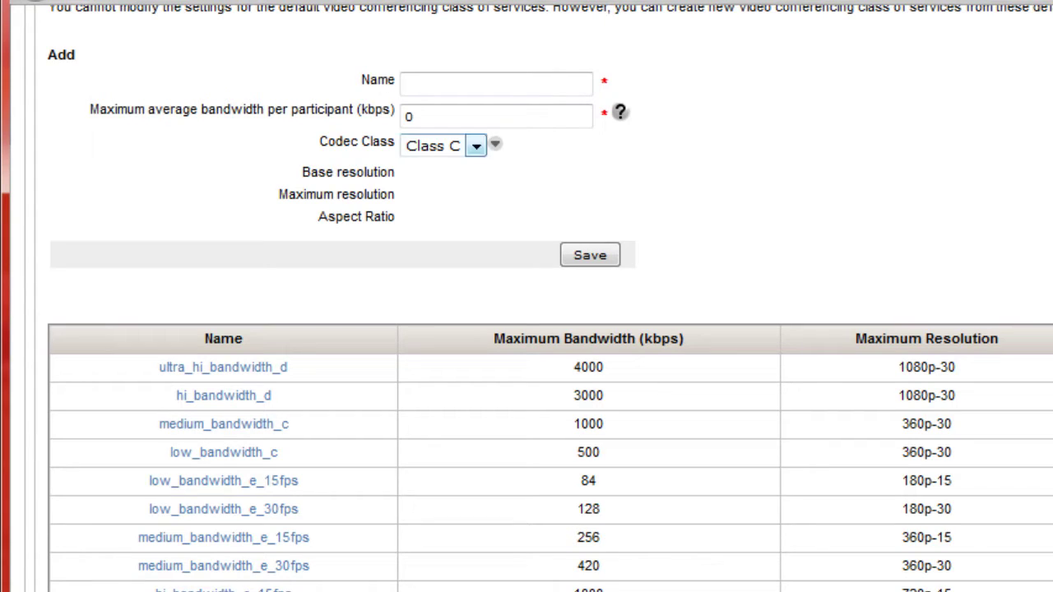
Name the new video class ipad_high and set its maximum average bandwidth per participant to 2048 kbps.
left_click(493, 116)
left_click(493, 84)
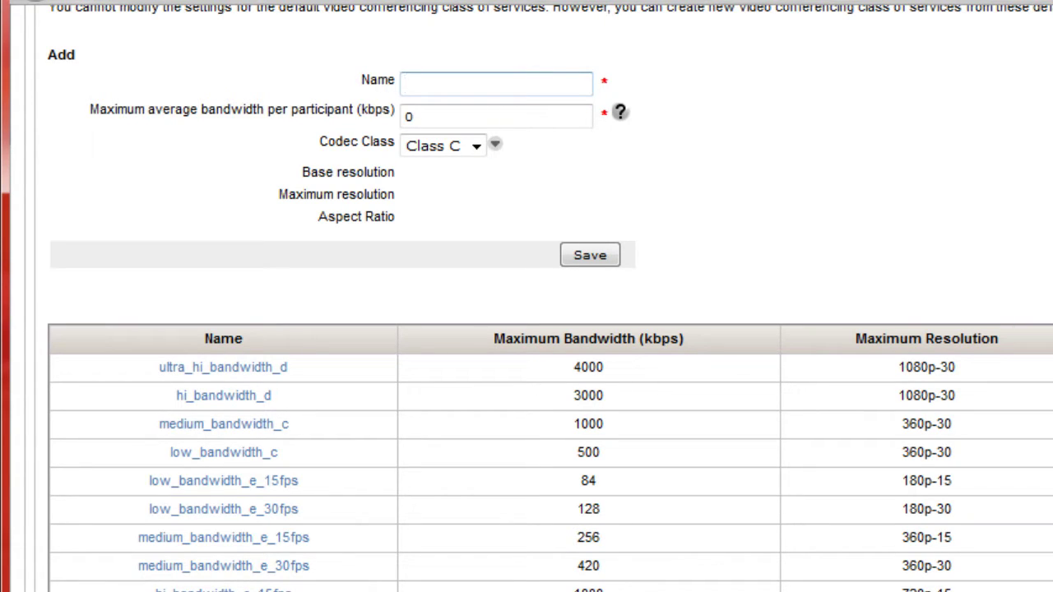
type("ipad_high")
key("Tab")
key("Tab")
left_click(461, 116)
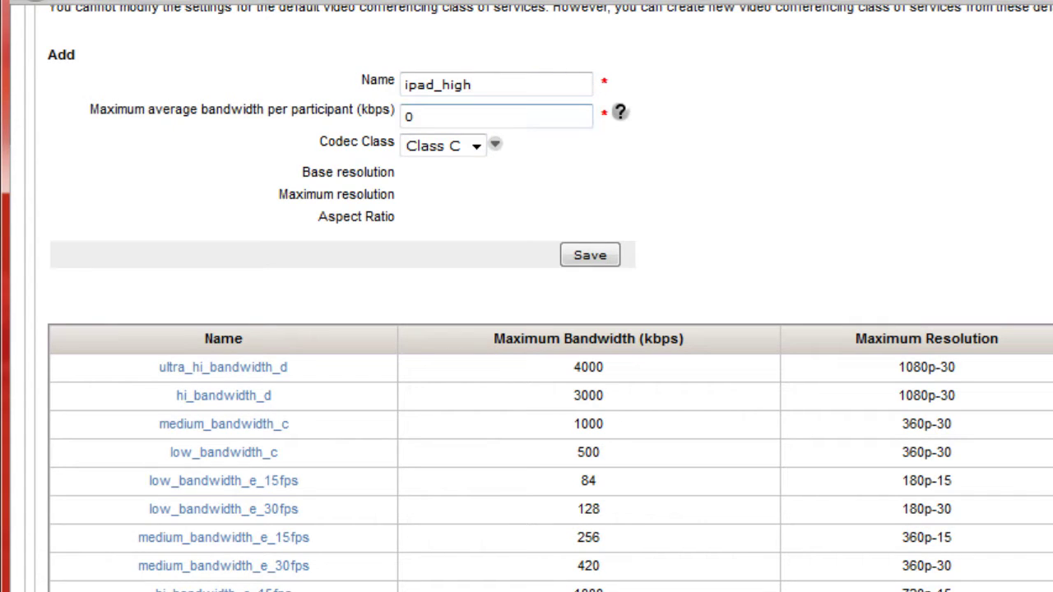
left_click(420, 116)
double_click(409, 116)
type("2048")
key("Tab")
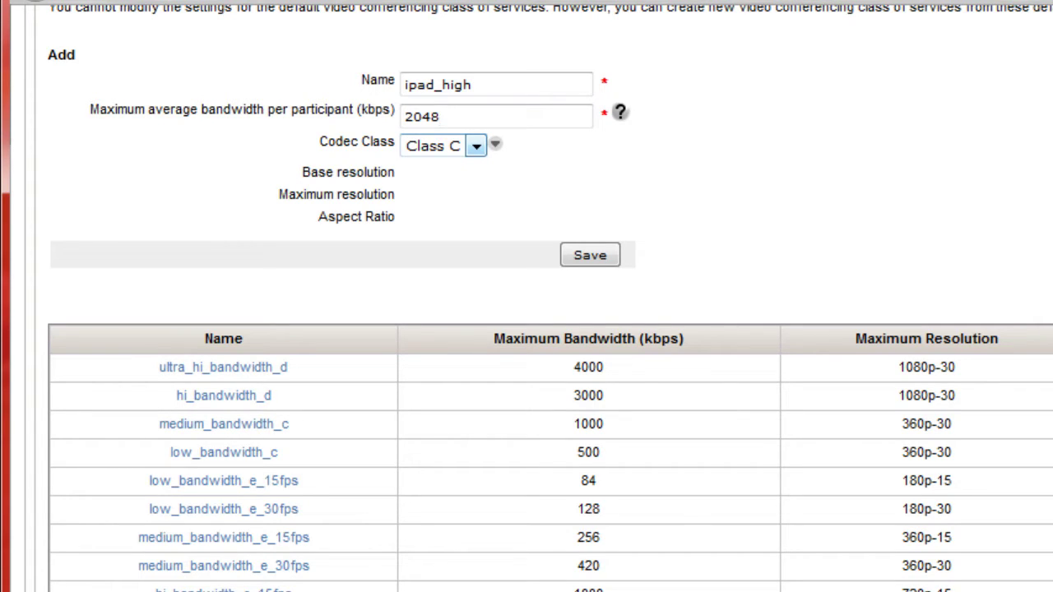
Set the new video class's codec to Class E, save it, and look through the video class list.
left_click(476, 147)
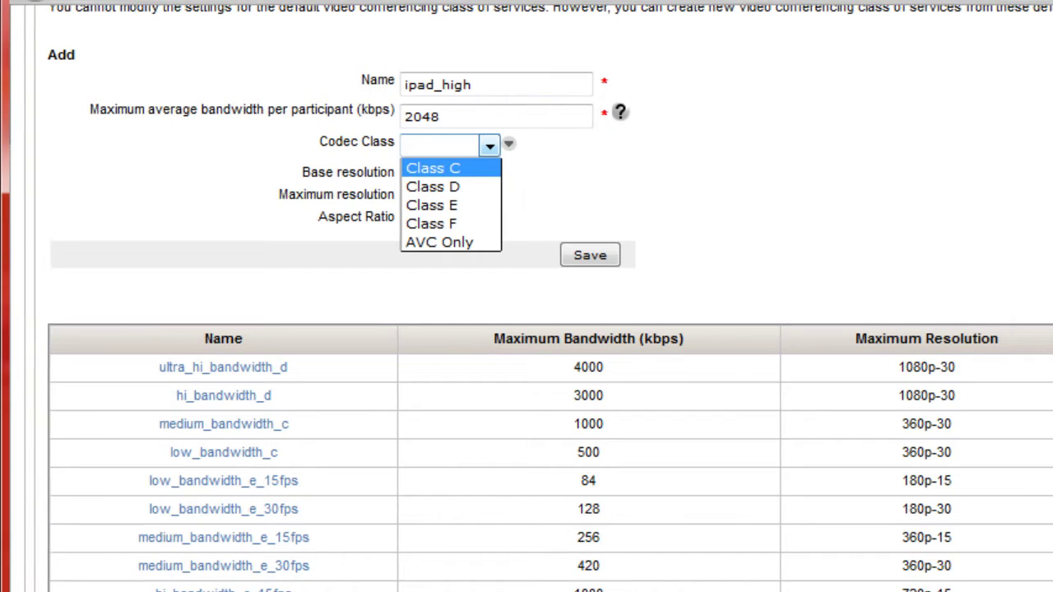
key("Down")
key("Down")
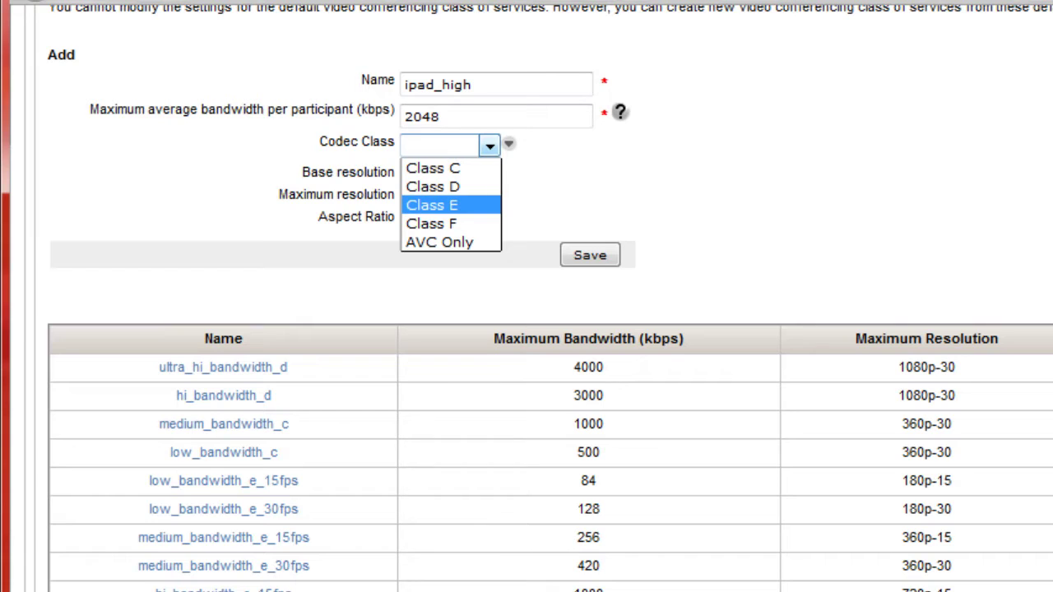
key("Return")
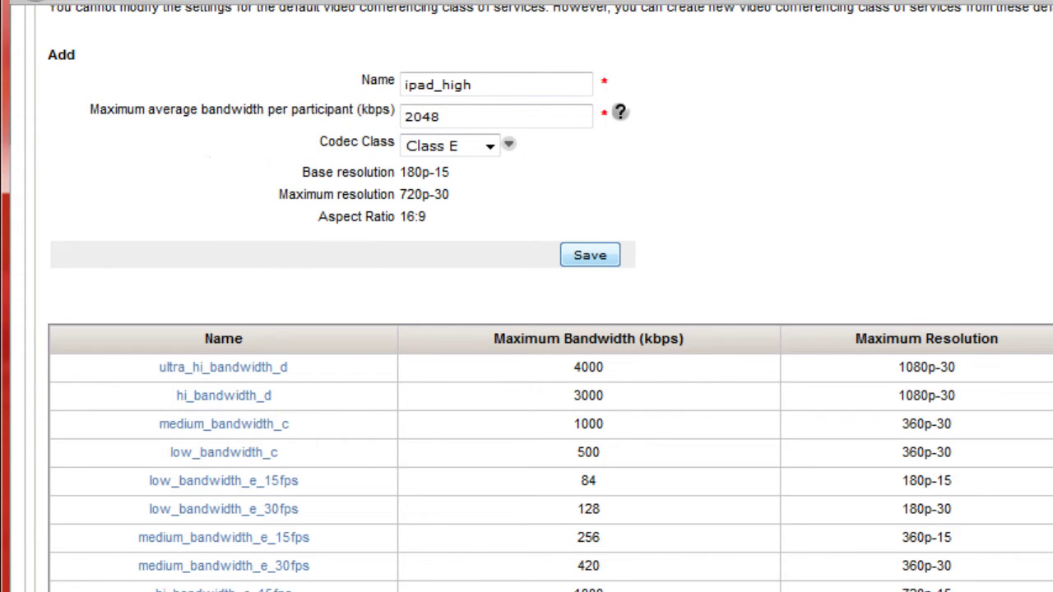
left_click(590, 255)
scroll(539, 283, "down", 4)
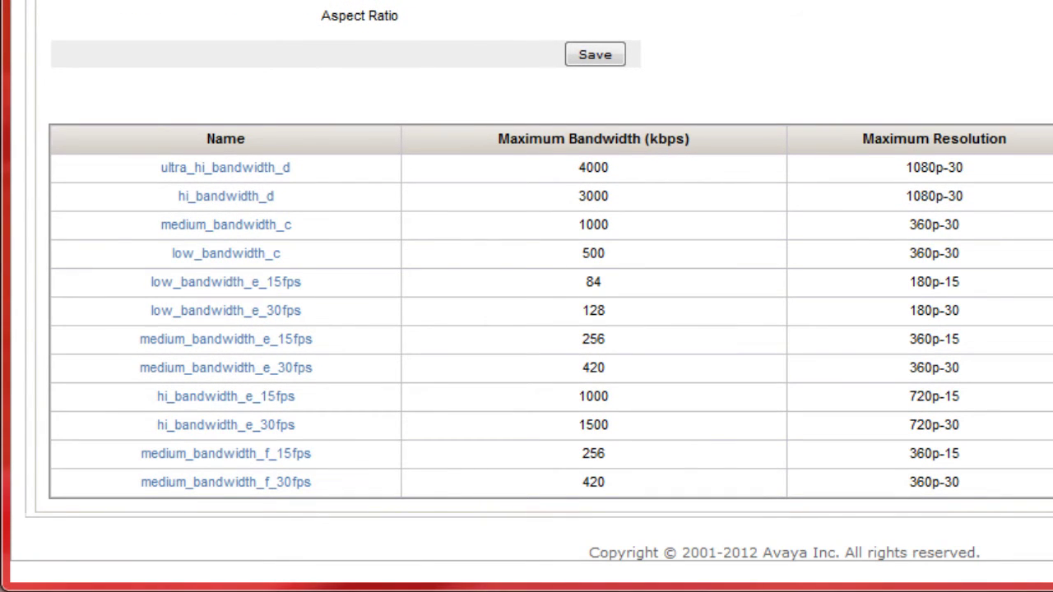
scroll(551, 313, "down", 5)
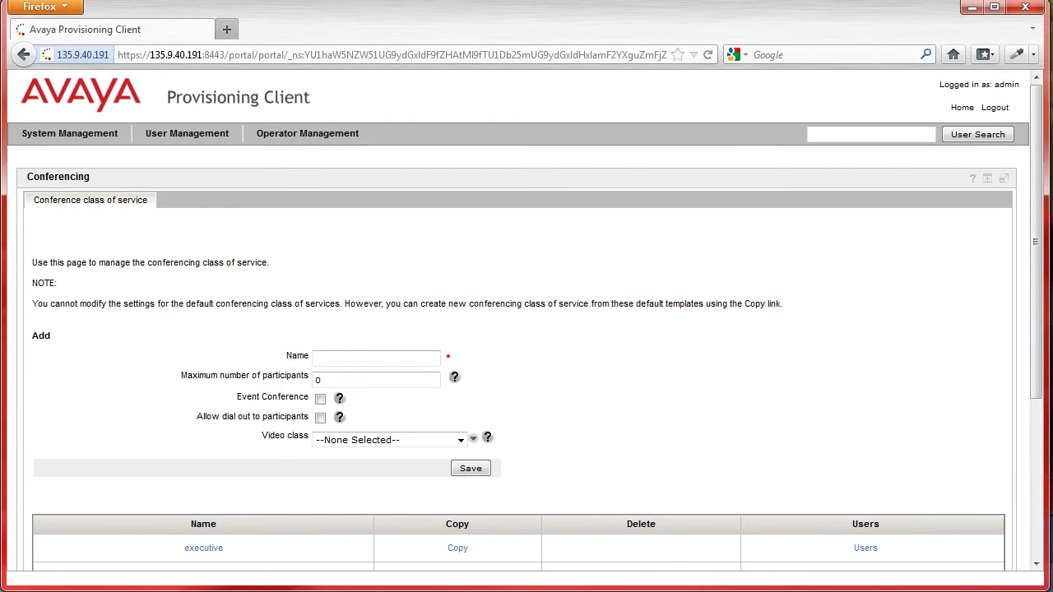
Name a new conference class of service ipad_high and set its maximum number of participants to 300.
scroll(525, 316, "down", 4)
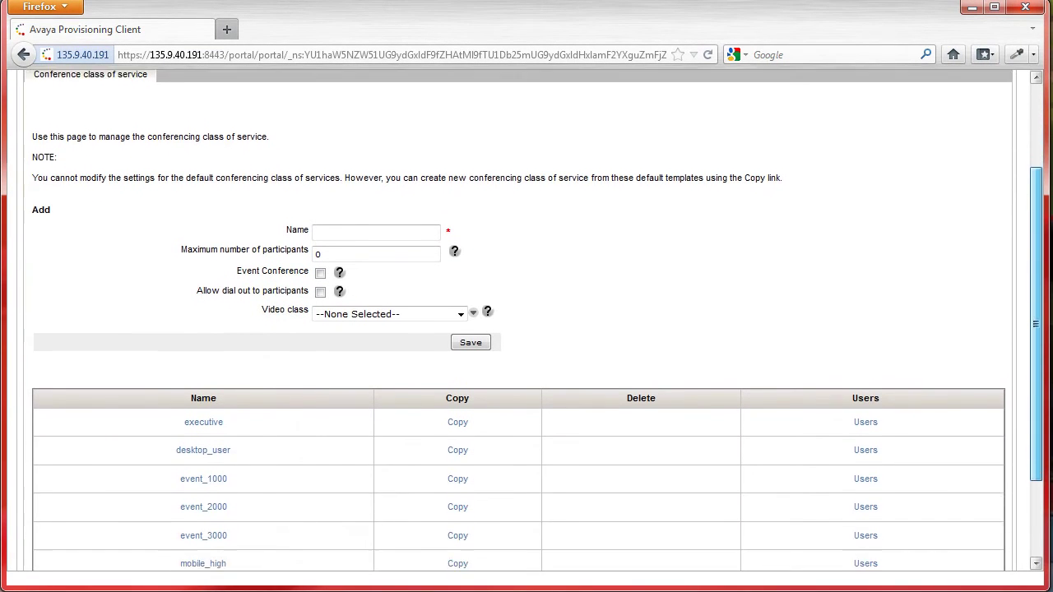
scroll(524, 315, "down", 1)
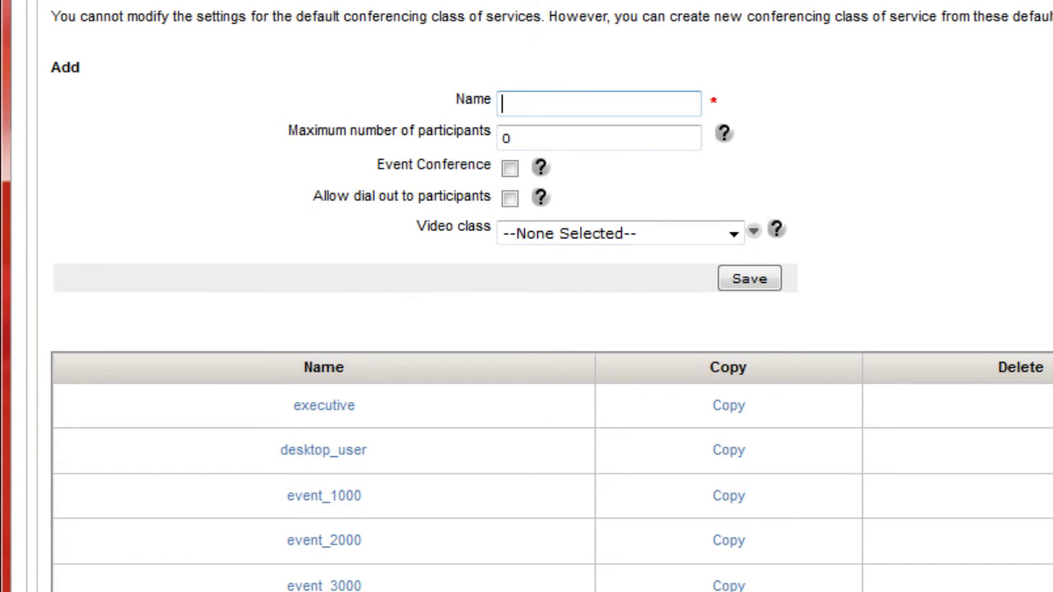
type("ipad_high")
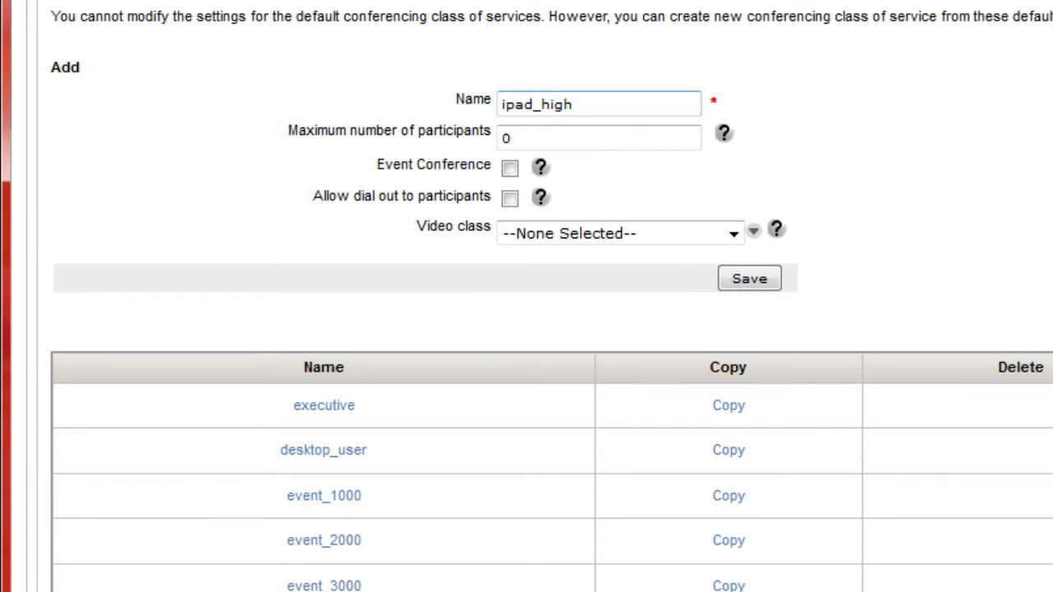
left_click(513, 138)
double_click(507, 138)
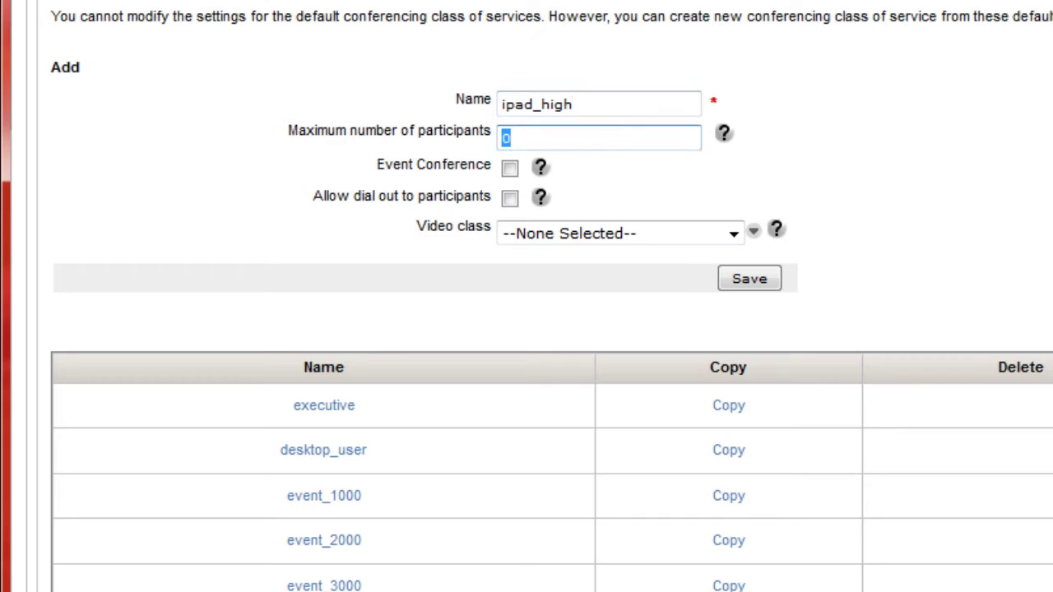
type("300")
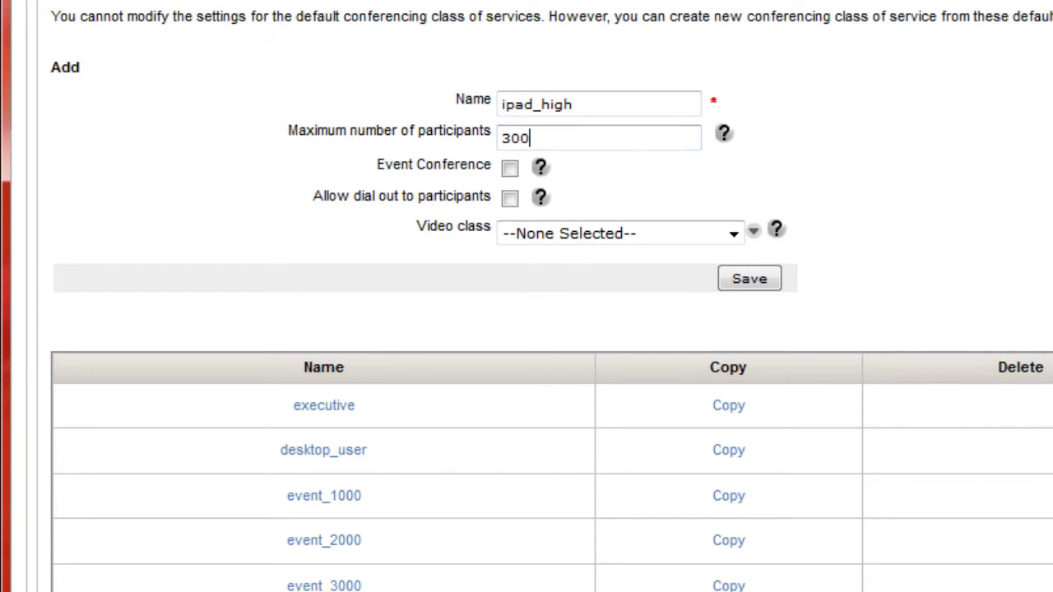
Allow dial out to participants, assign the ipad_high video class, and save the conference class of service.
left_click(510, 198)
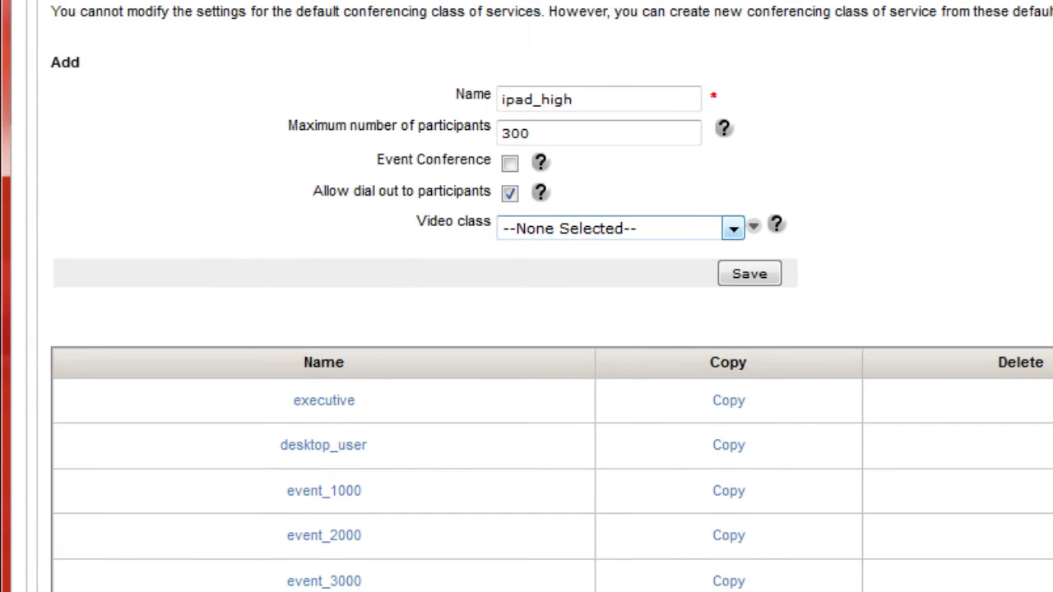
left_click(732, 130)
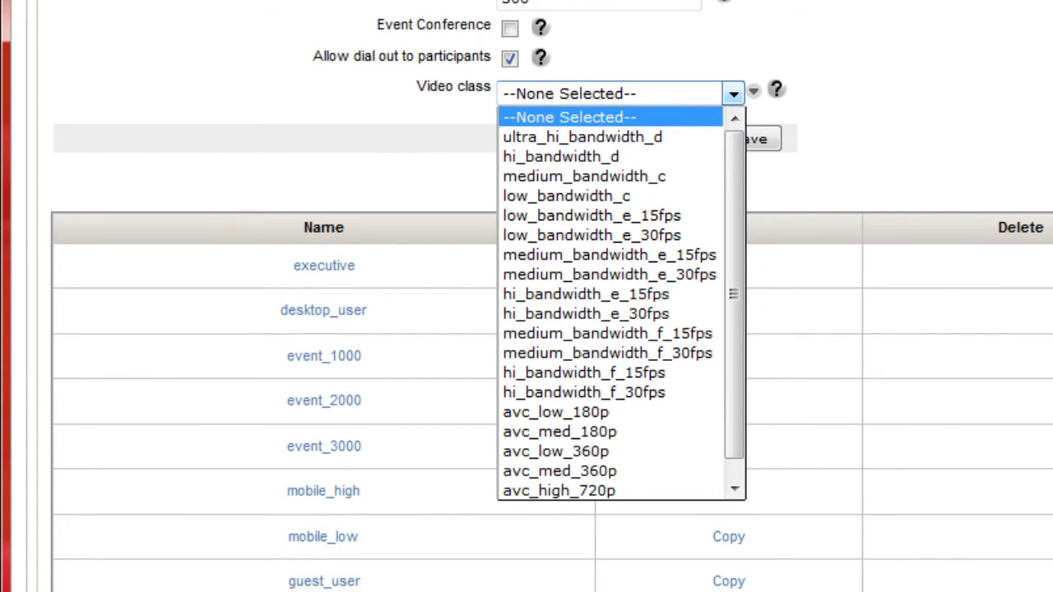
left_click_drag(733, 277, 734, 295)
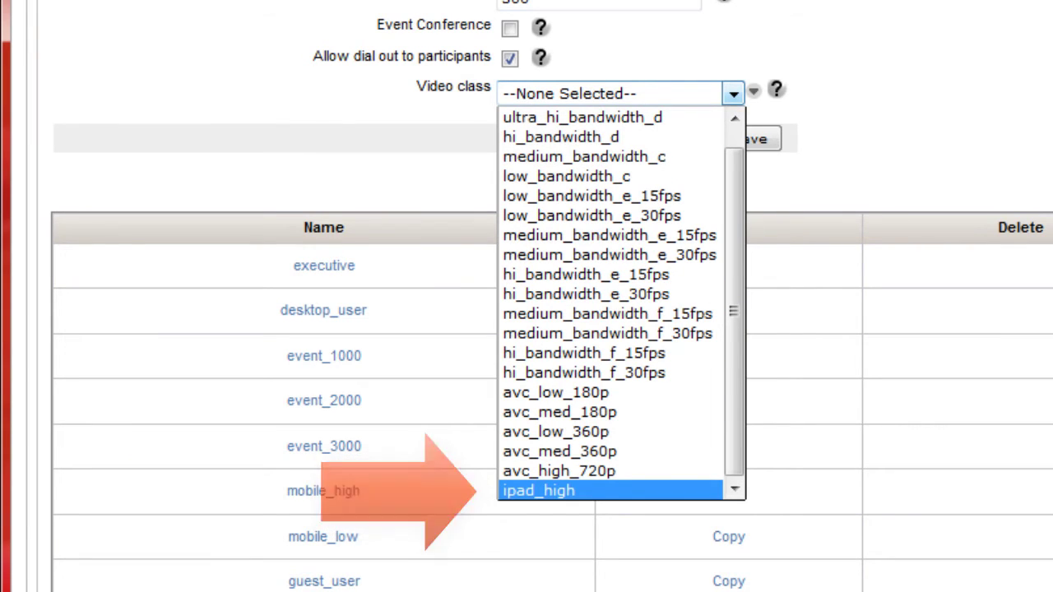
left_click(539, 491)
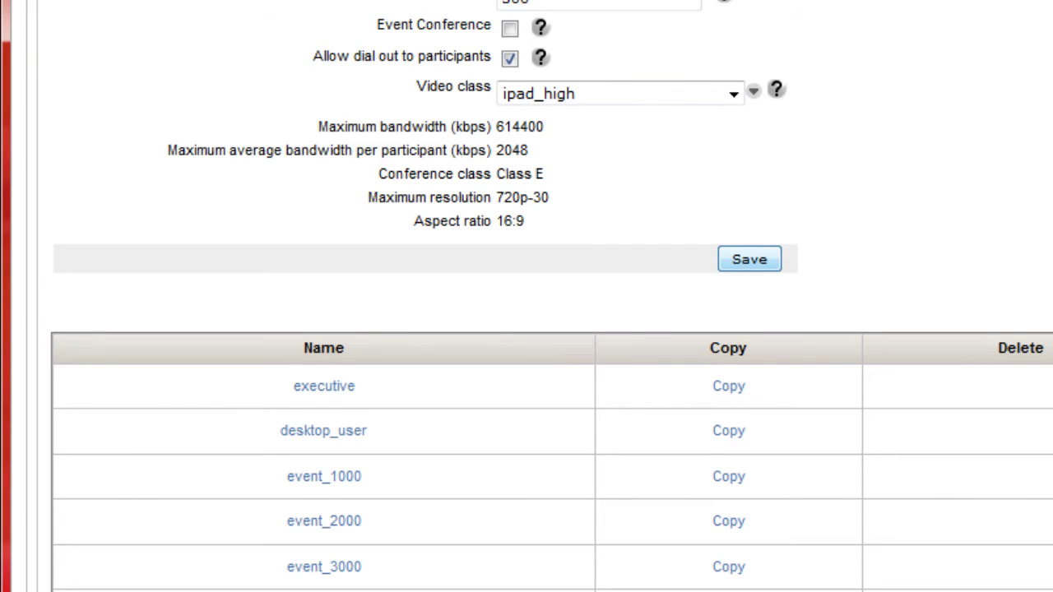
scroll(527, 296, "up", 2)
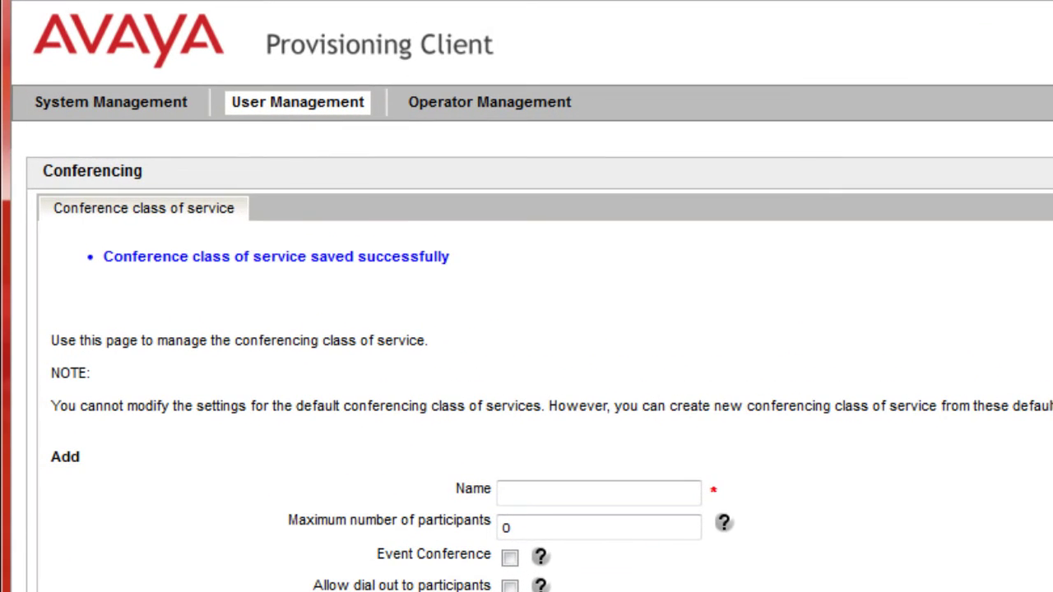
Open the user search and search by login name for the test user's account.
left_click(298, 102)
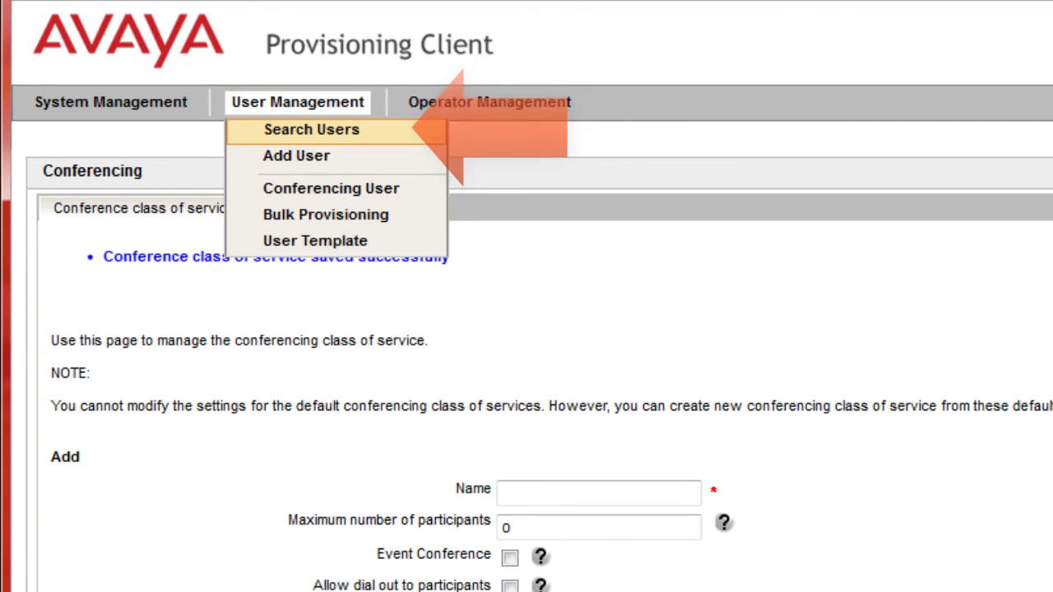
left_click(311, 130)
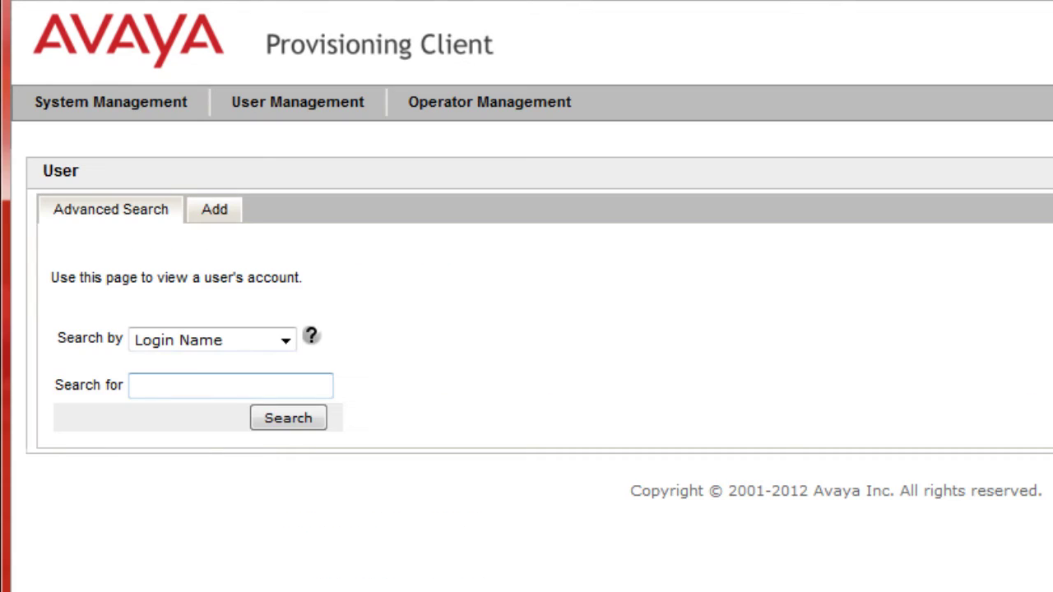
left_click(136, 385)
type("5551235")
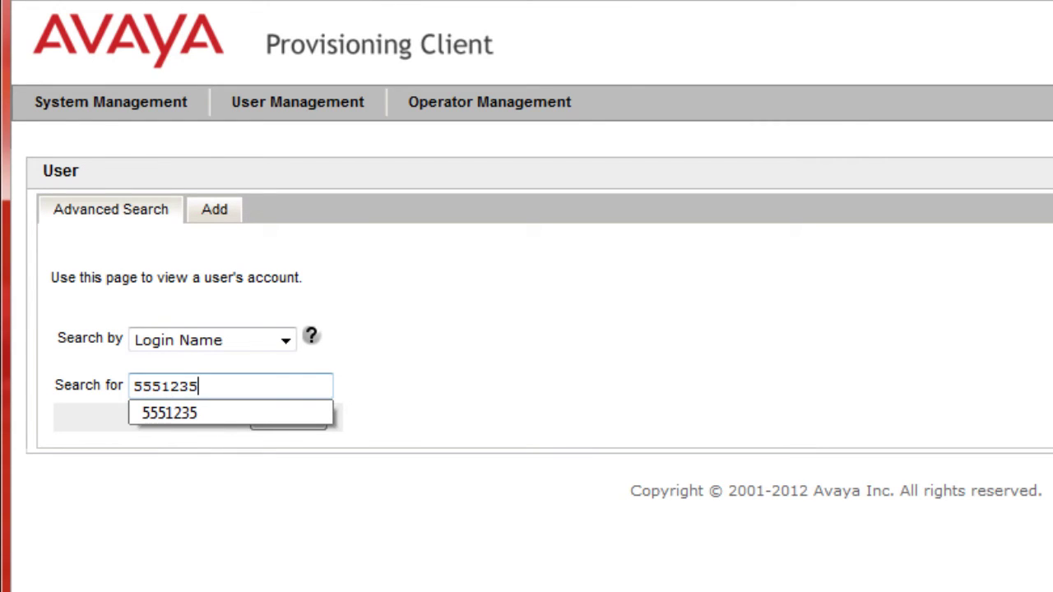
key("Tab")
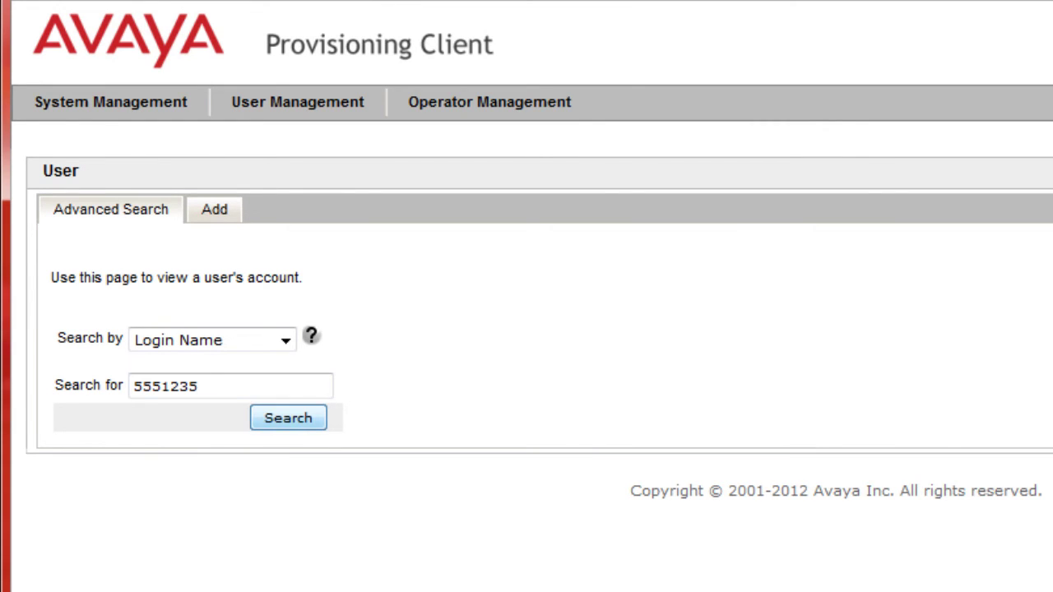
key("Return")
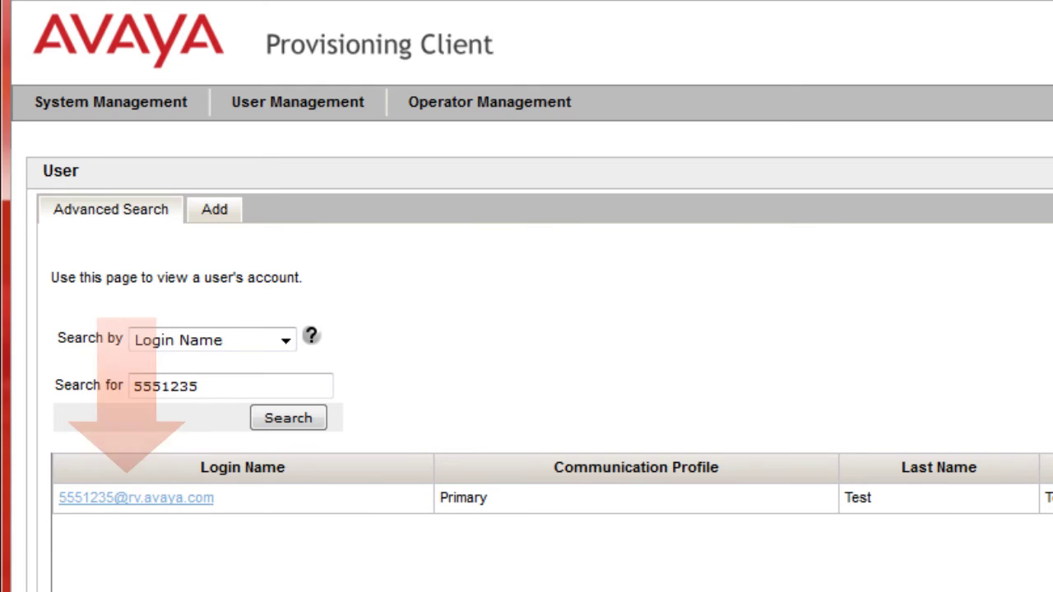
Open the found user's account and go to its Conferencing settings.
left_click(136, 497)
scroll(135, 498, "down", 2)
scroll(526, 329, "down", 2)
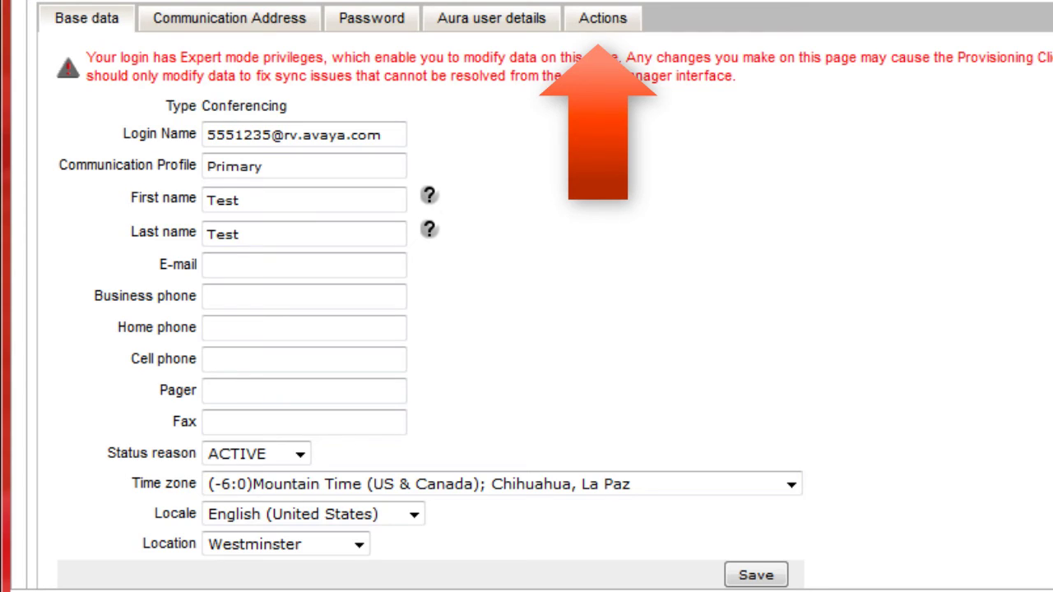
left_click(603, 18)
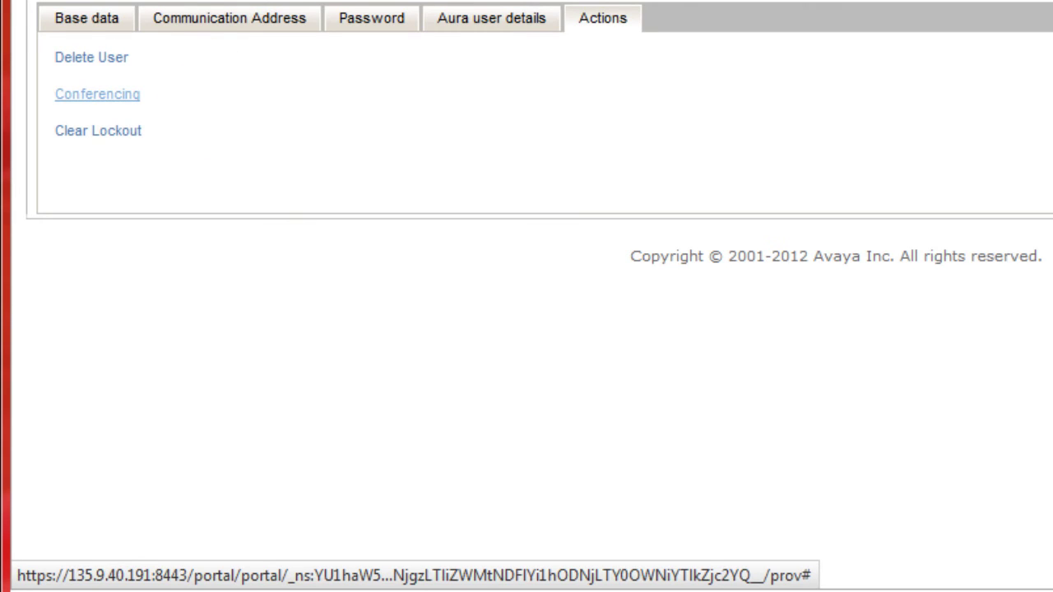
left_click(97, 94)
scroll(527, 296, "down", 2)
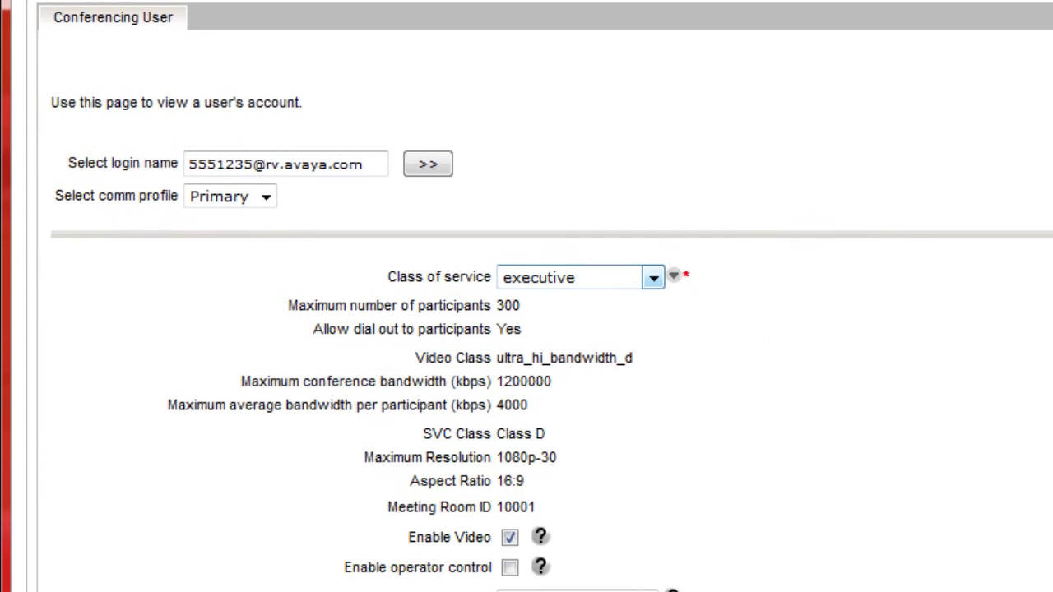
Set the user's class of service to ipad_high and save the conferencing settings.
left_click(654, 379)
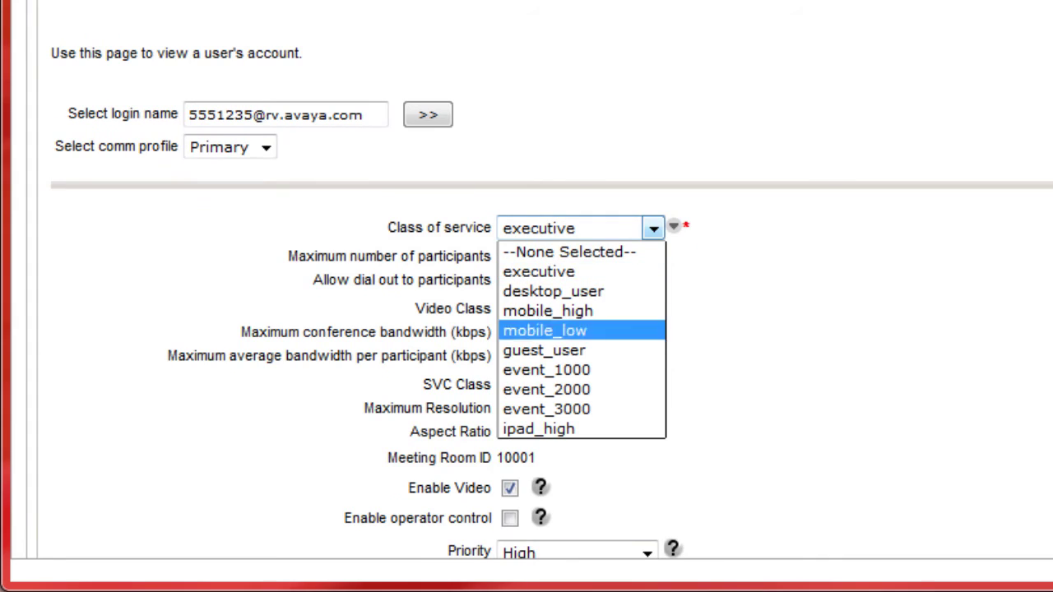
key("Down")
key("Down")
key("Down")
key("Down")
key("Down")
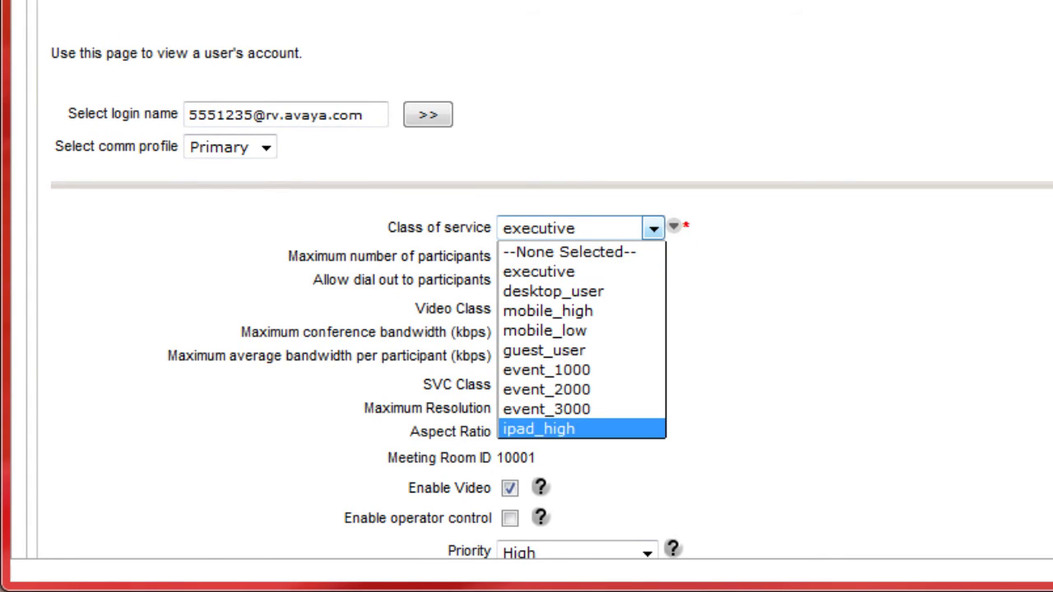
key("Return")
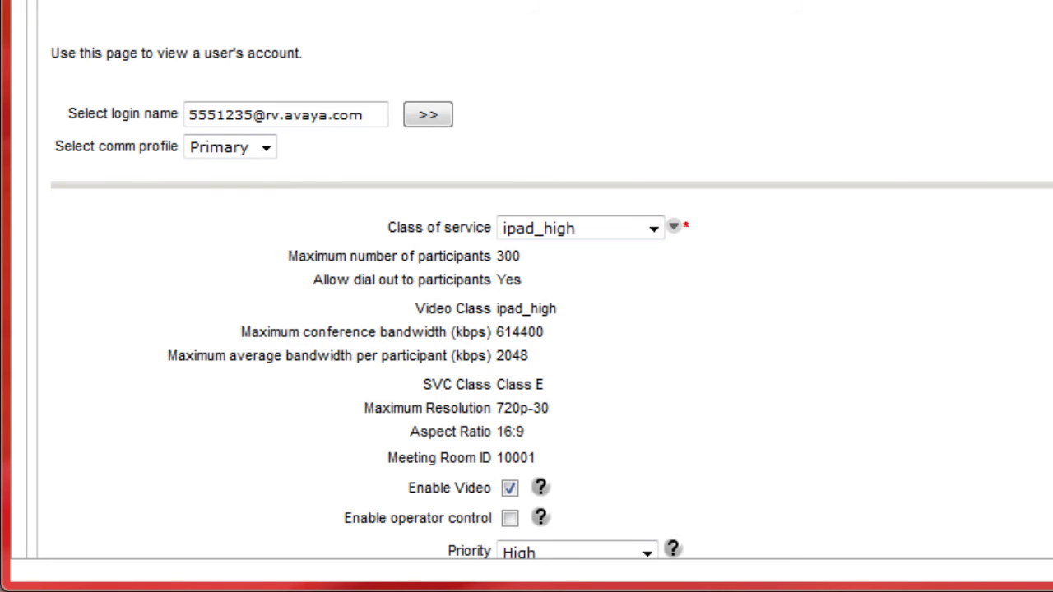
scroll(527, 329, "down", 3)
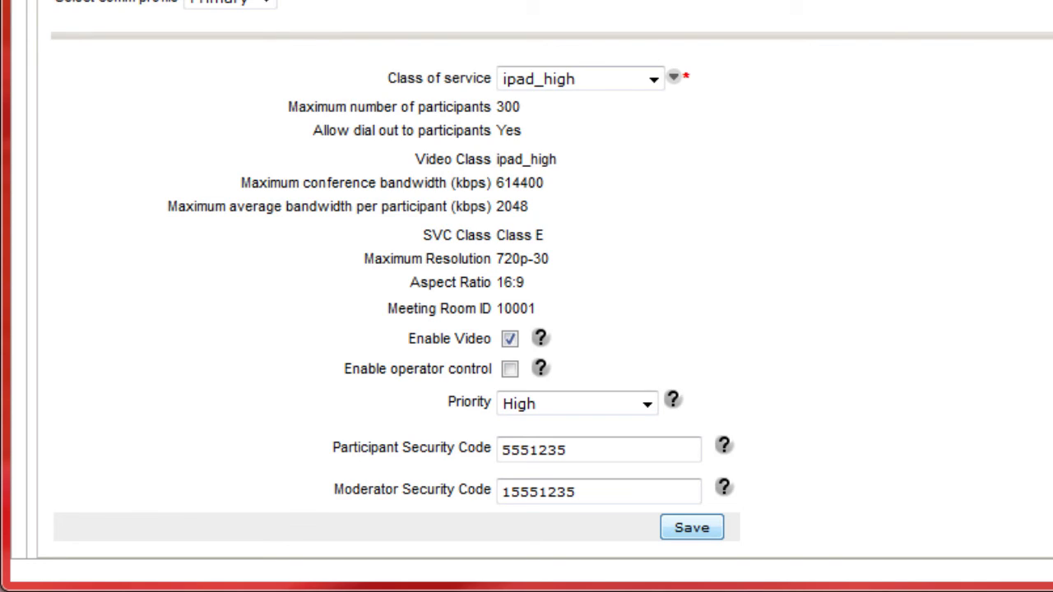
left_click(692, 527)
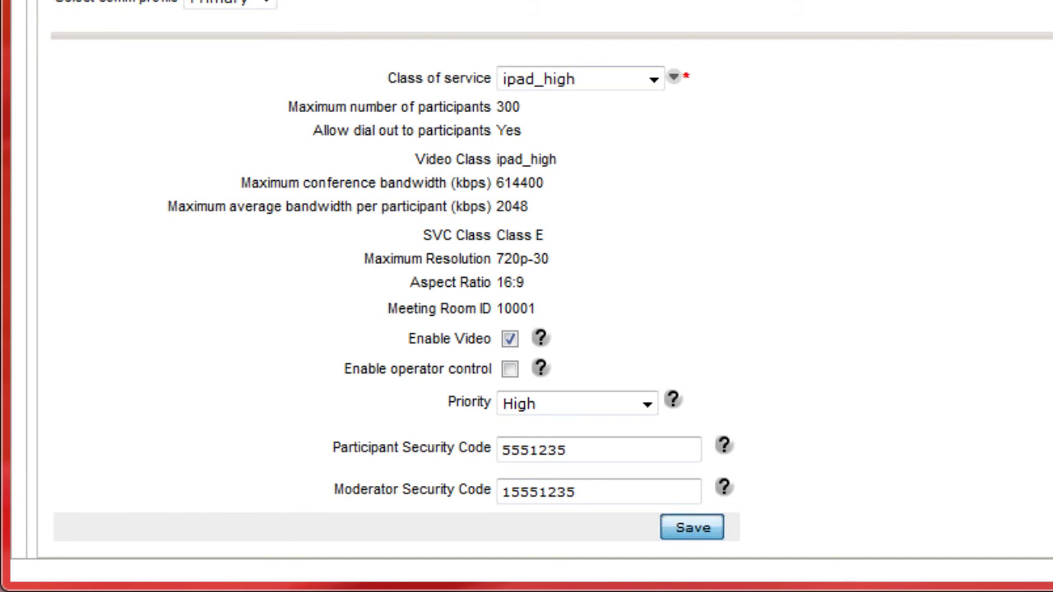